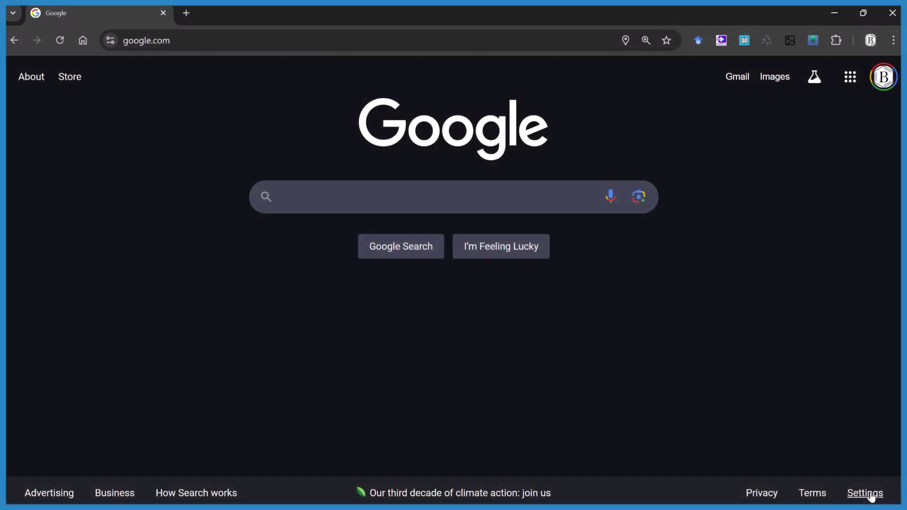
Step: Bring up Google Search's footer Settings menu, which lists 'Dark theme: On'
{"action": "left_click", "coordinate": [865, 493]}
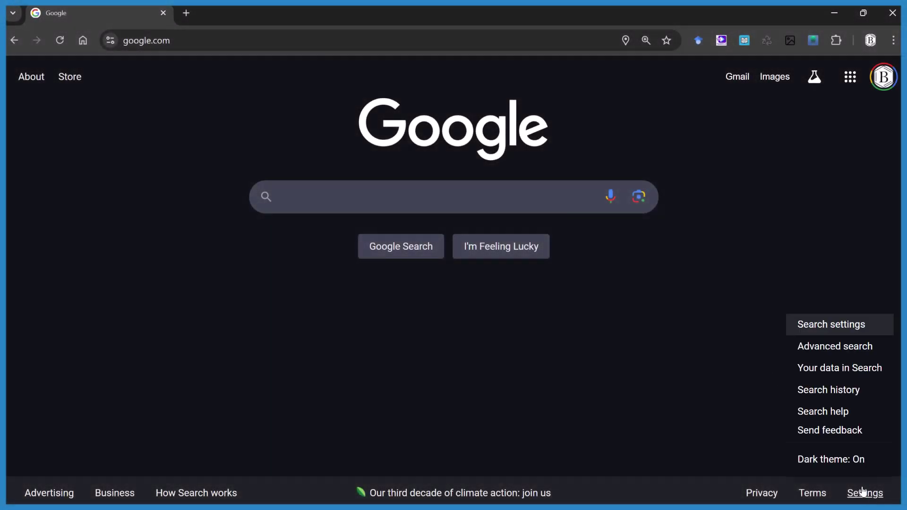
{"action": "left_click", "coordinate": [829, 458]}
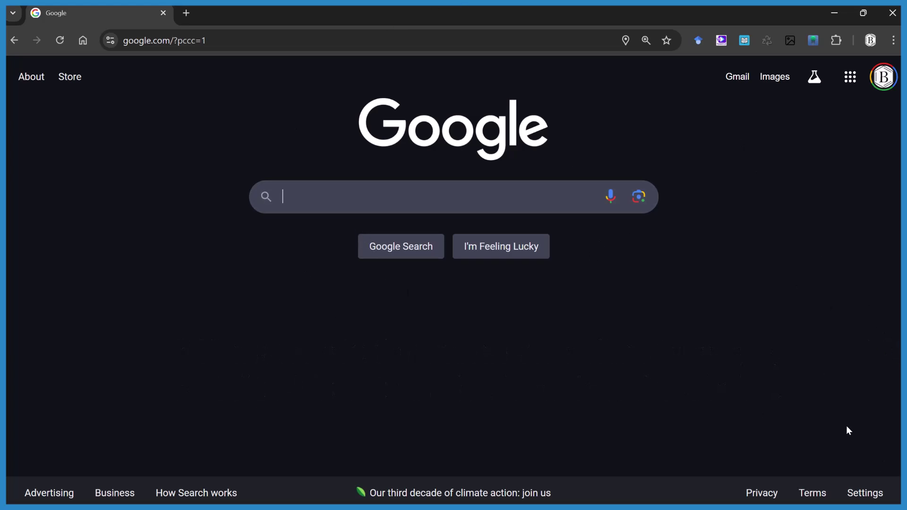
{"action": "left_click", "coordinate": [869, 496]}
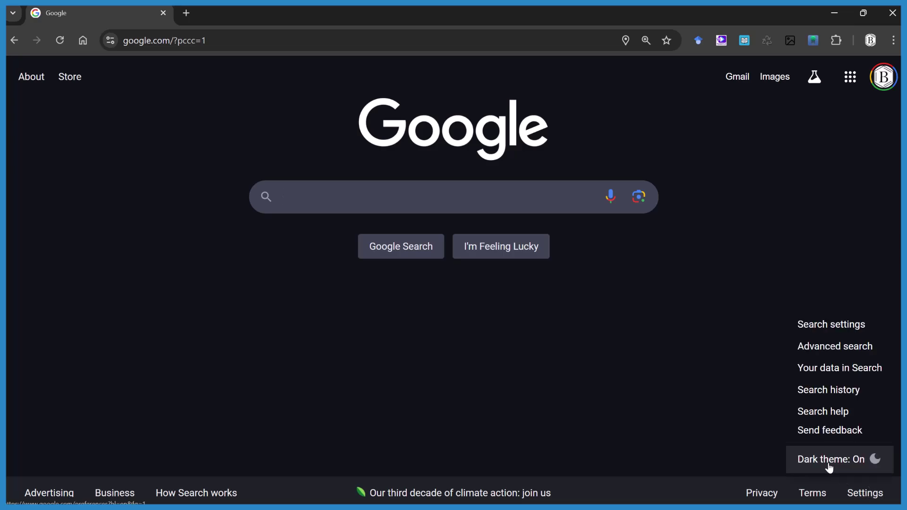
{"action": "left_click", "coordinate": [853, 460]}
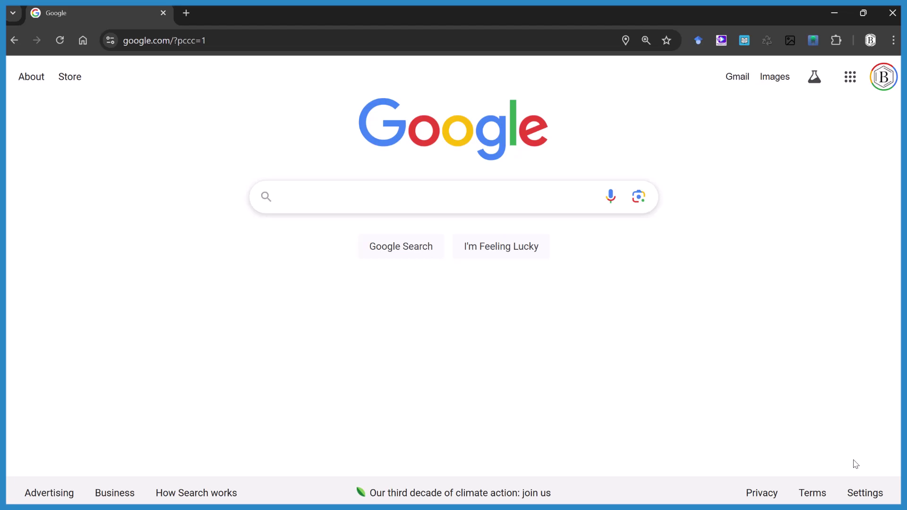
{"action": "left_click", "coordinate": [858, 492]}
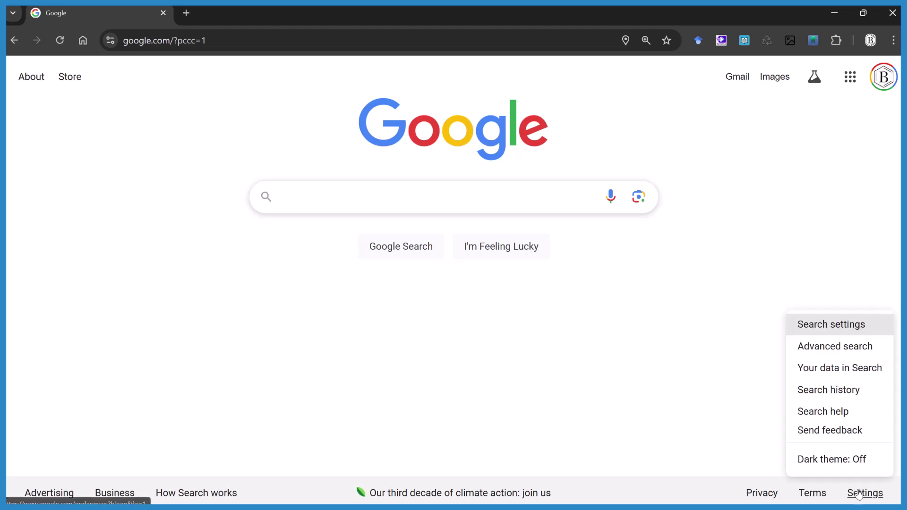
{"action": "left_click", "coordinate": [842, 464]}
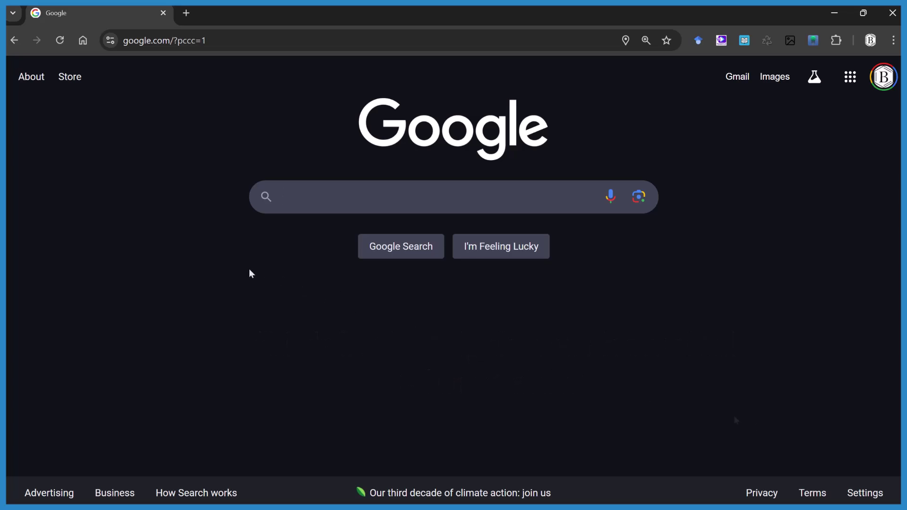
Step: Turn 'Dark theme: On' off in Google's footer Settings menu for light colours
{"action": "left_click", "coordinate": [865, 493]}
{"action": "left_click", "coordinate": [848, 460]}
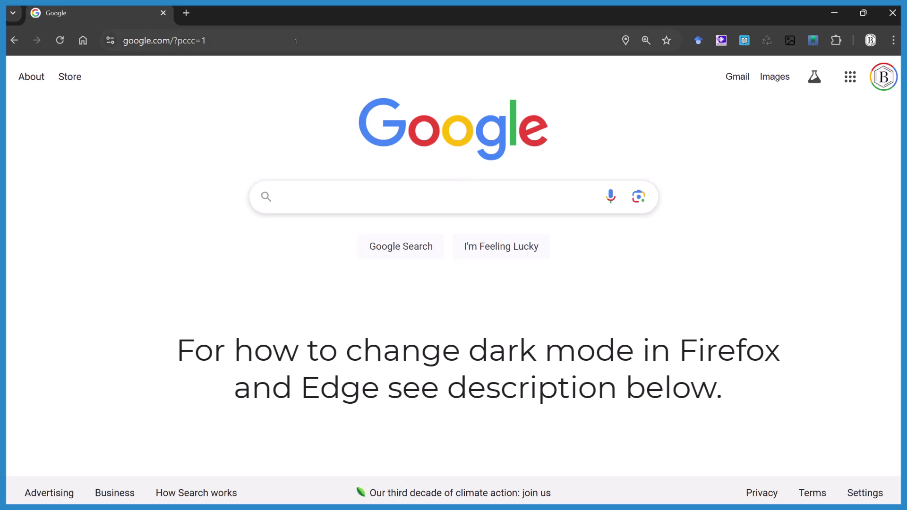
Step: Open Chrome's Settings from the three-dot menu in a new tab
{"action": "left_click", "coordinate": [893, 43]}
{"action": "mouse_move", "coordinate": [780, 135]}
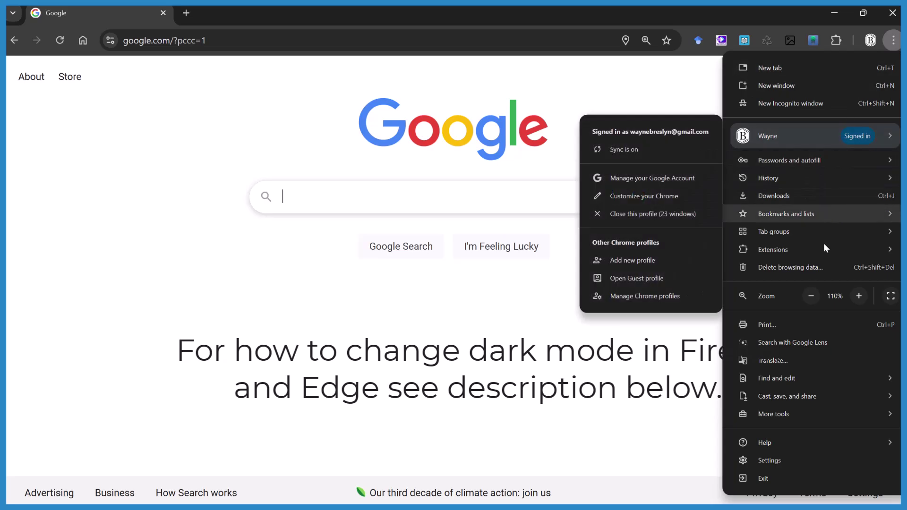
{"action": "left_click", "coordinate": [765, 462]}
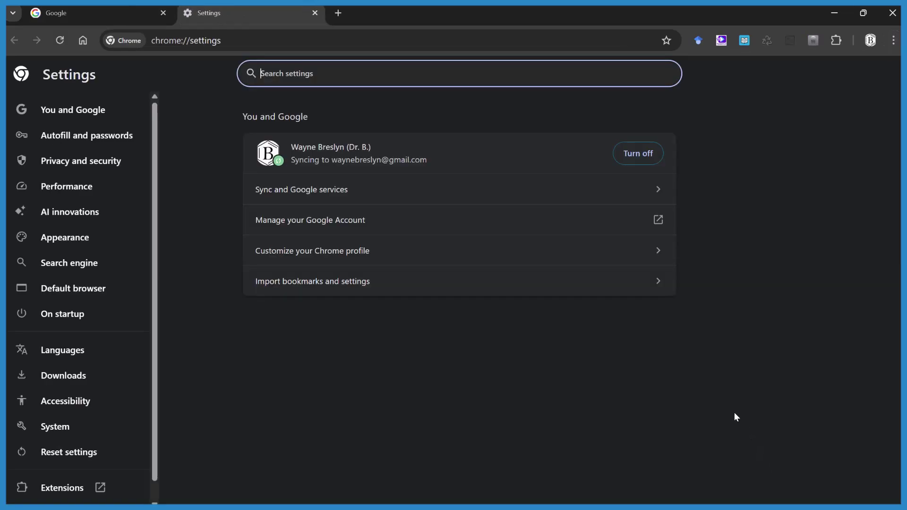
Step: Select Light in the Mode dropdown on Chrome's Appearance settings page
{"action": "left_click", "coordinate": [71, 241]}
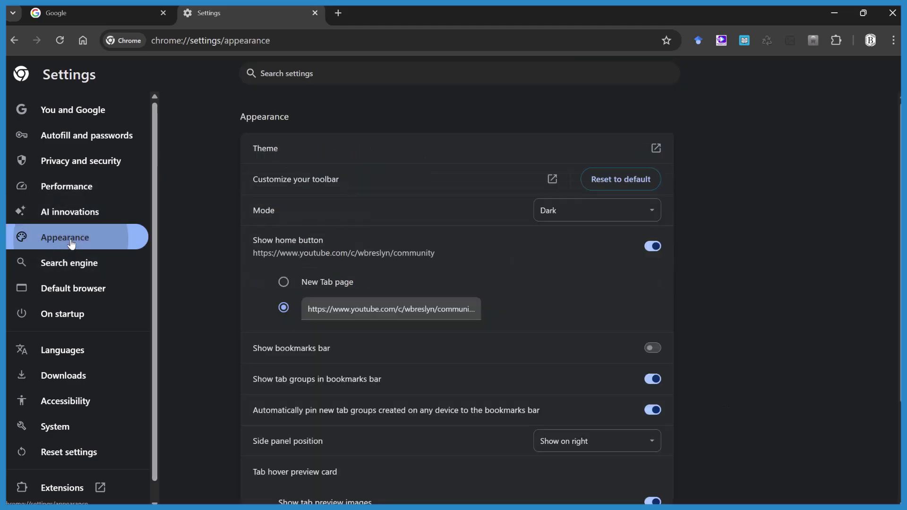
{"action": "left_click", "coordinate": [581, 211]}
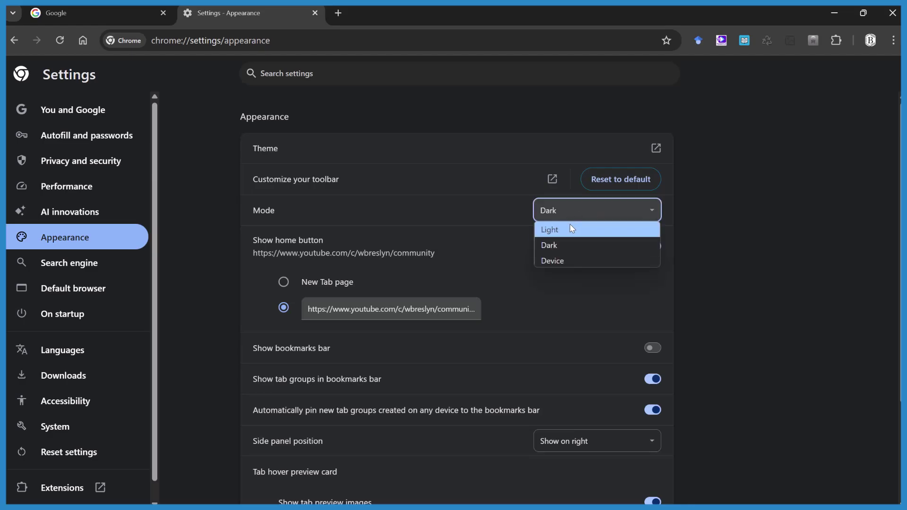
{"action": "left_click", "coordinate": [570, 228]}
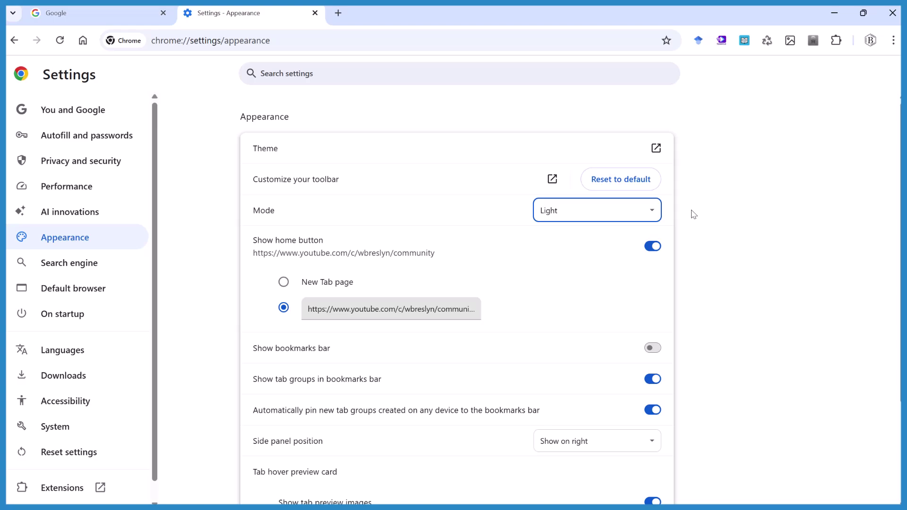
{"action": "left_click", "coordinate": [652, 211]}
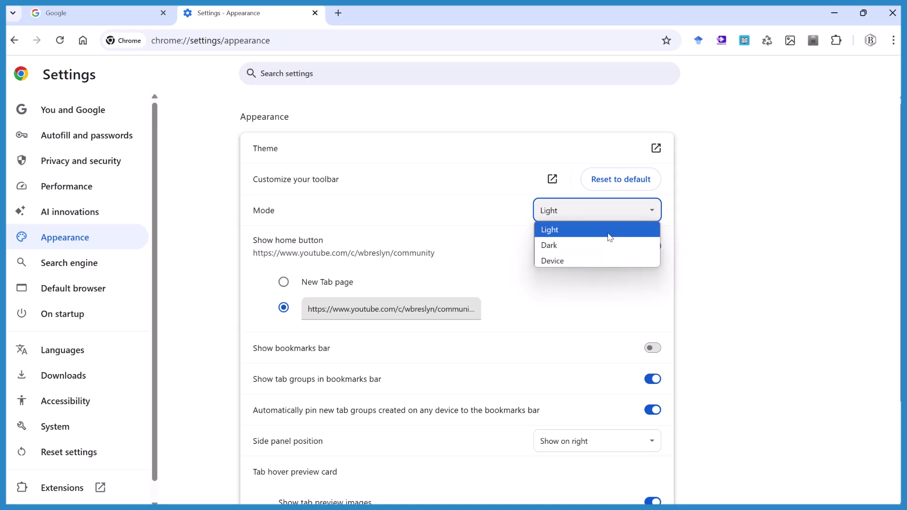
Step: Choose Dark from the Appearance page's open Mode dropdown
{"action": "left_click", "coordinate": [606, 246]}
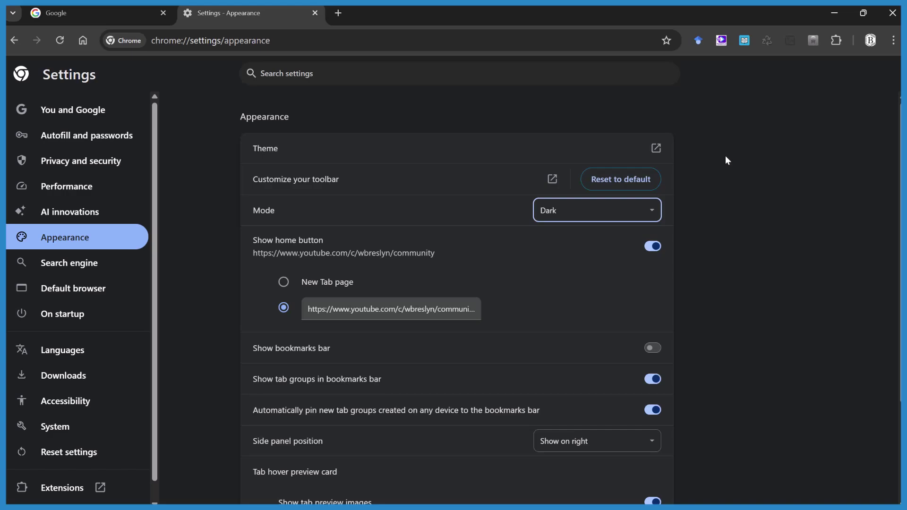
Step: Change Chrome's Appearance Mode dropdown from Dark to Device
{"action": "left_click", "coordinate": [650, 211]}
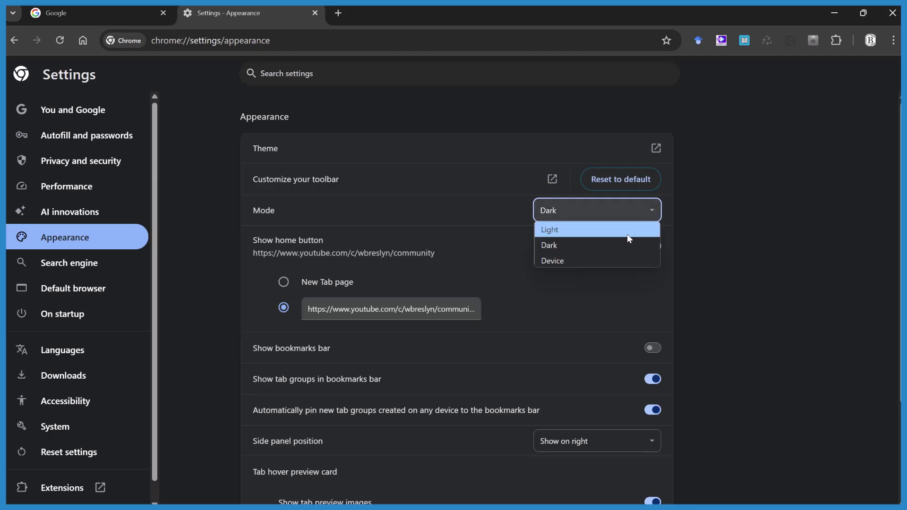
{"action": "left_click", "coordinate": [611, 261]}
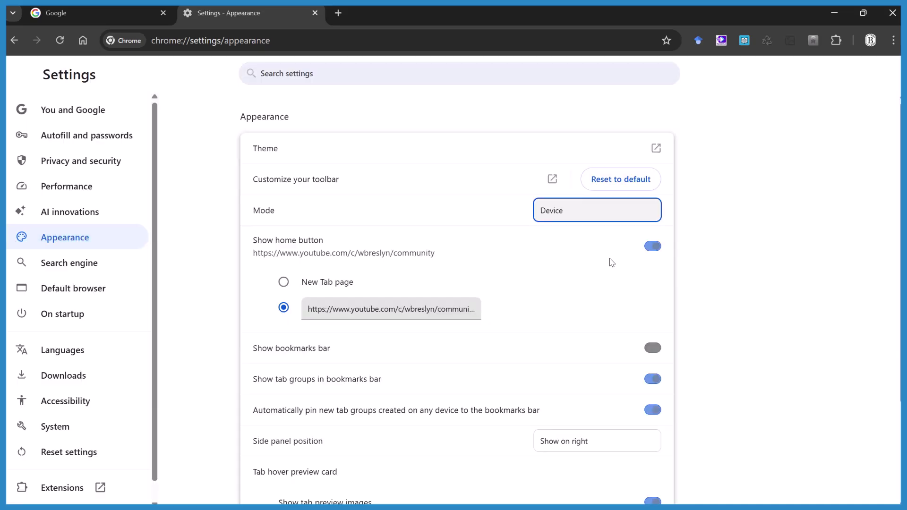